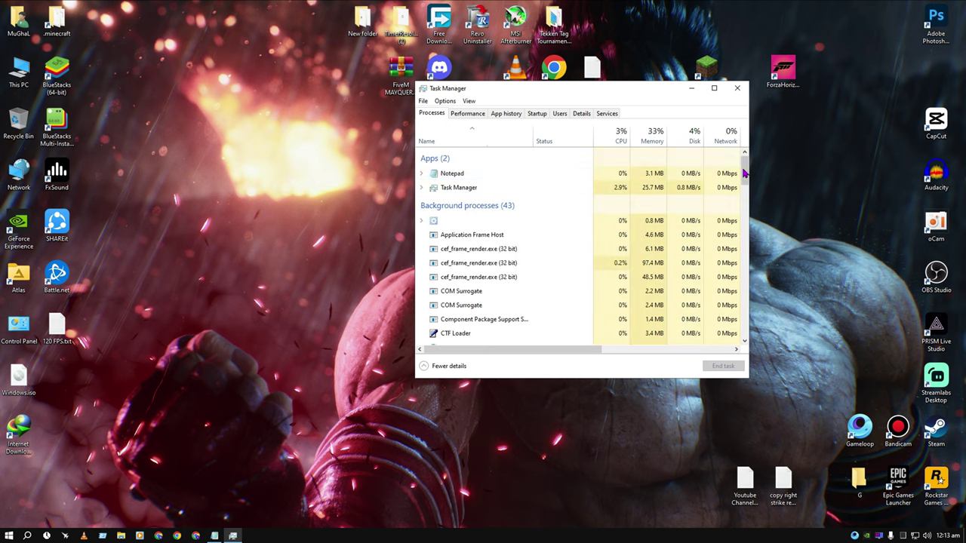
End the running syzs_dl_svr.exe background process in Task Manager, then close Task Manager
scroll(494, 226, down, 15)
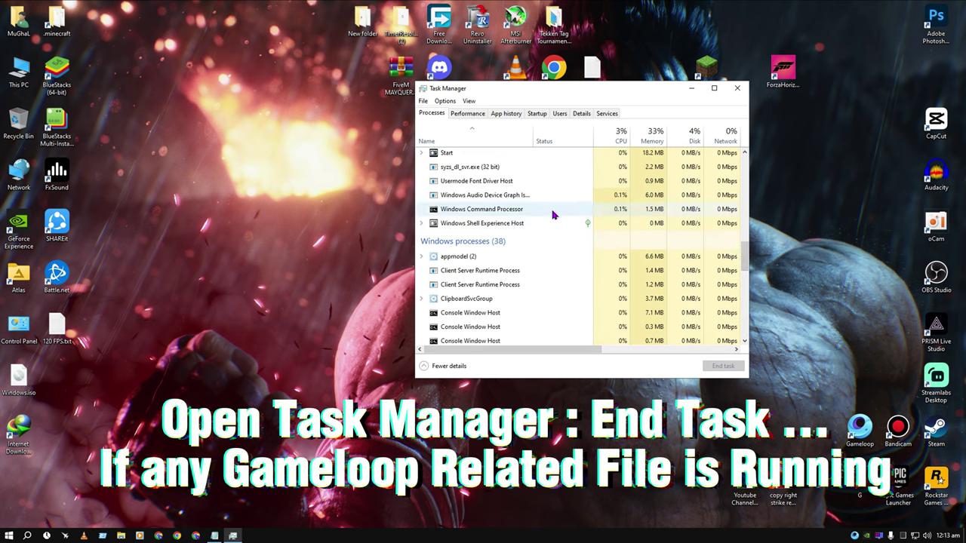
scroll(556, 209, up, 1)
click(544, 198)
click(722, 366)
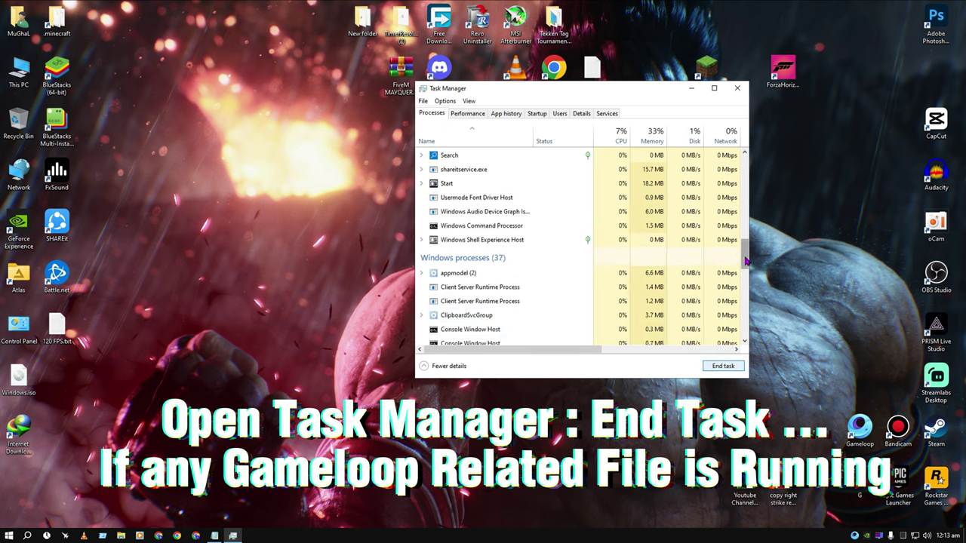
drag(745, 255, 744, 152)
click(737, 88)
Quit the Gameloop instance still running in the background and refresh the desktop
right_click(868, 536)
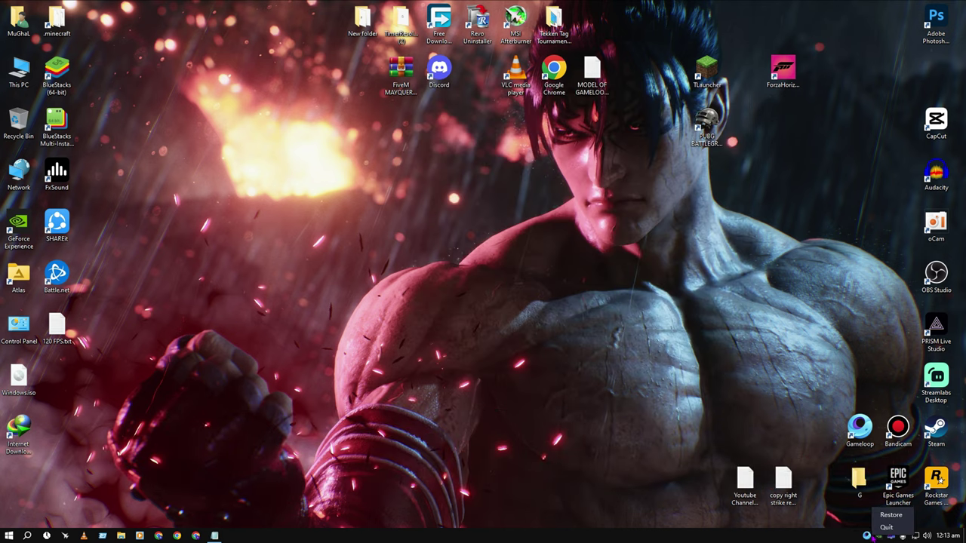
click(885, 528)
right_click(705, 340)
click(730, 369)
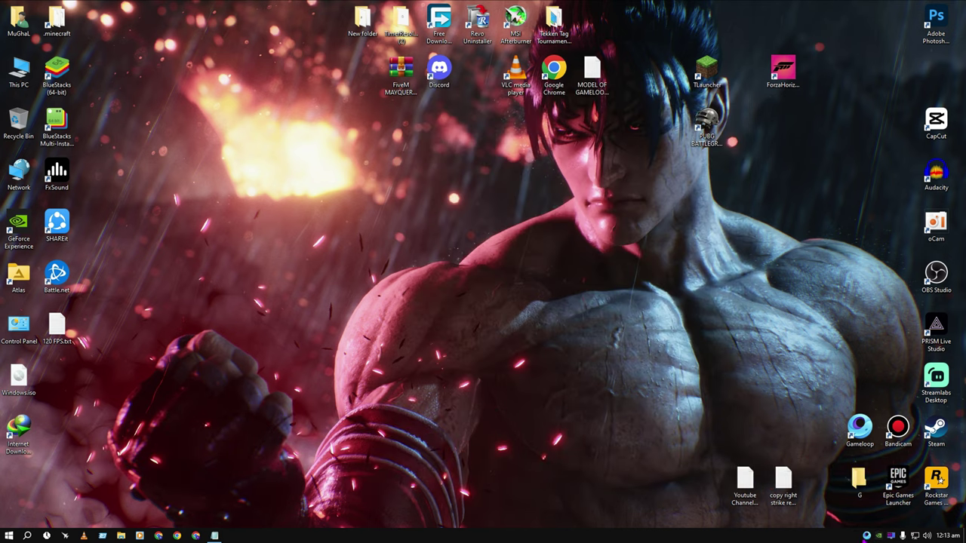
Open the Gameloop shortcut's file location and go from AppMarket to the ui folder inside TxGameAssistant
right_click(859, 428)
click(883, 226)
double_click(396, 117)
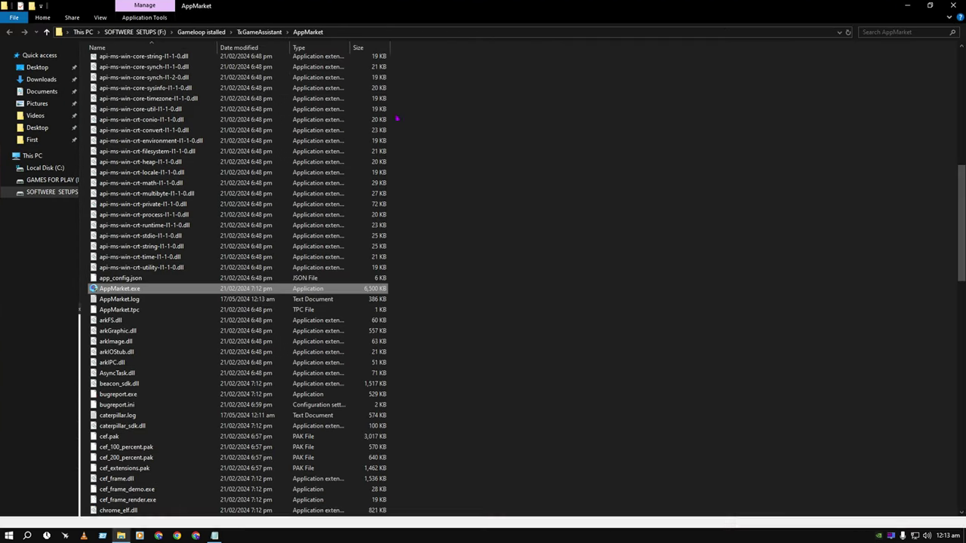
click(47, 33)
click(156, 84)
key(Return)
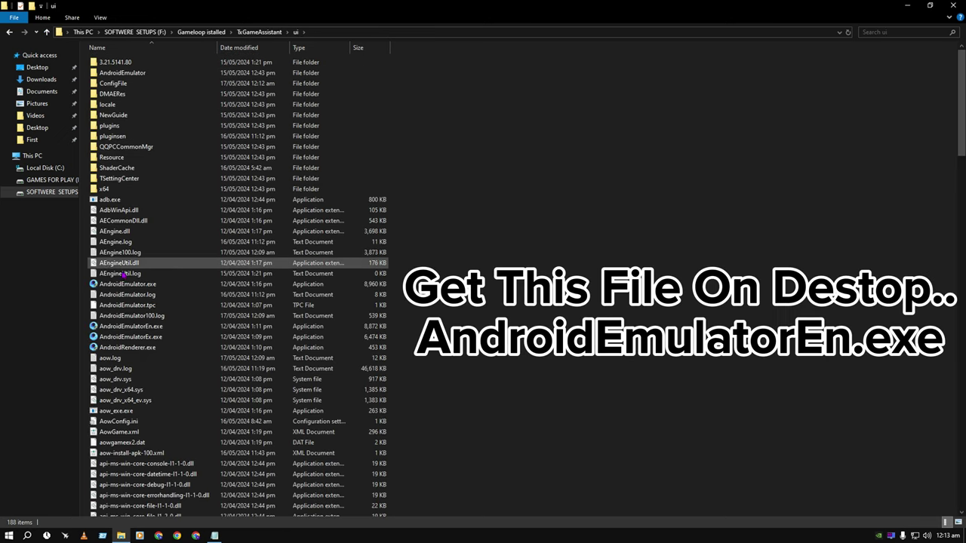
Create a desktop shortcut to AndroidEmulatorEn.exe and place it below the MODEL OF GAMELOOP file on the desktop
right_click(145, 328)
mouse_move(249, 240)
click(364, 265)
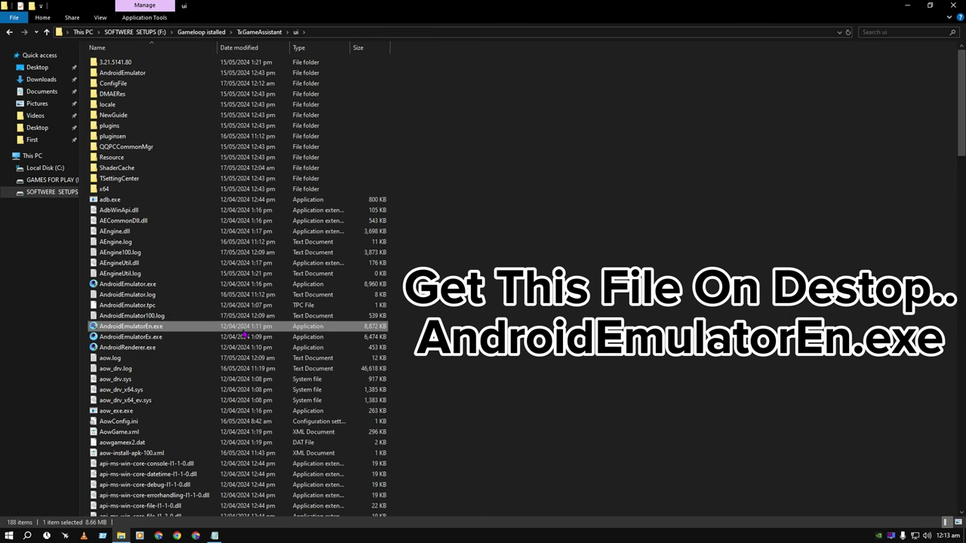
click(900, 6)
right_click(521, 155)
click(538, 184)
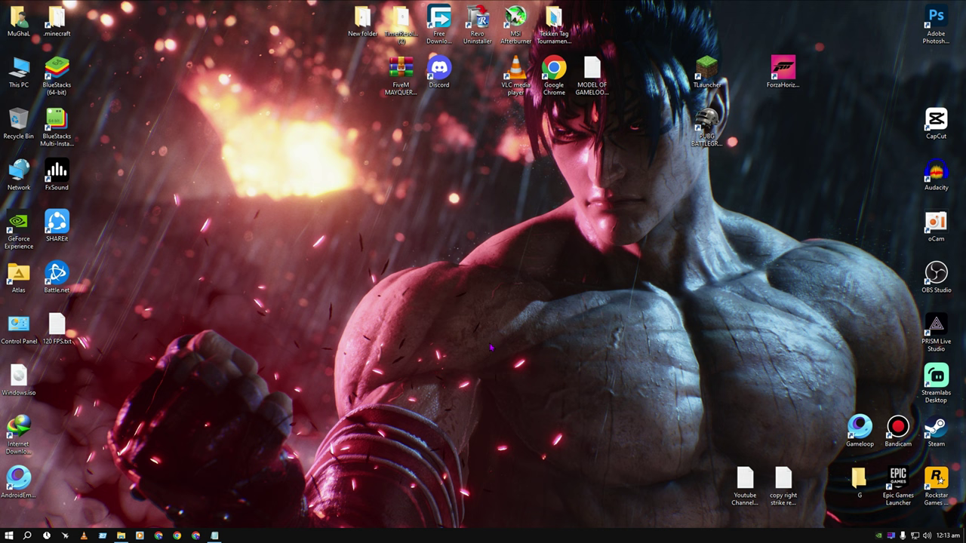
drag(19, 477, 590, 170)
Append -VM 100 to the target of the AndroidEmulatorEn.exe shortcut, apply it, close the 120 FPS notes and confirm the properties
right_click(585, 175)
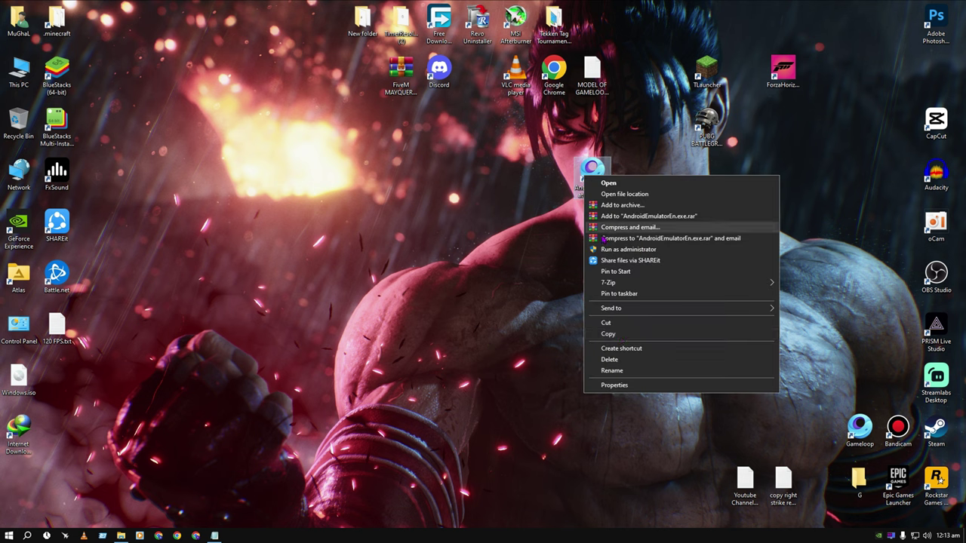
click(614, 385)
click(689, 200)
click(628, 200)
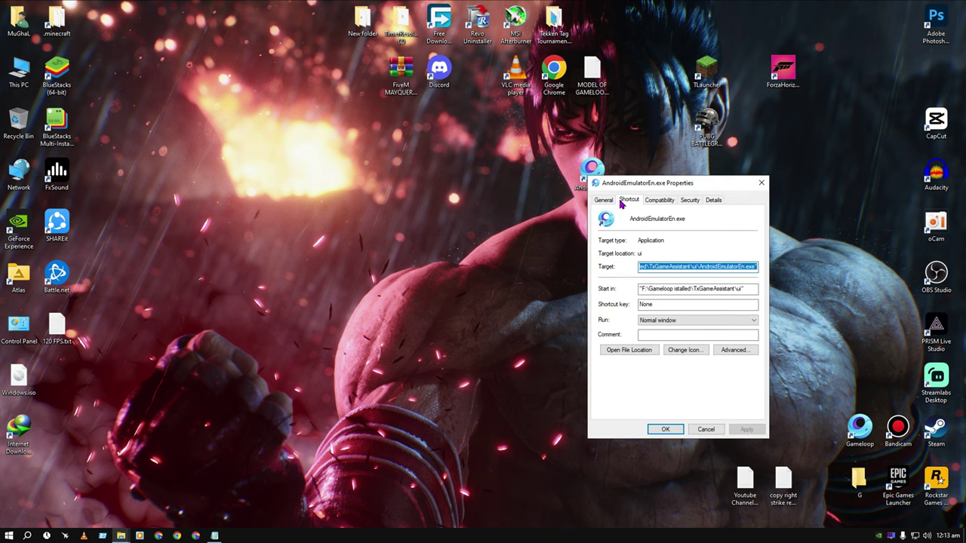
click(756, 267)
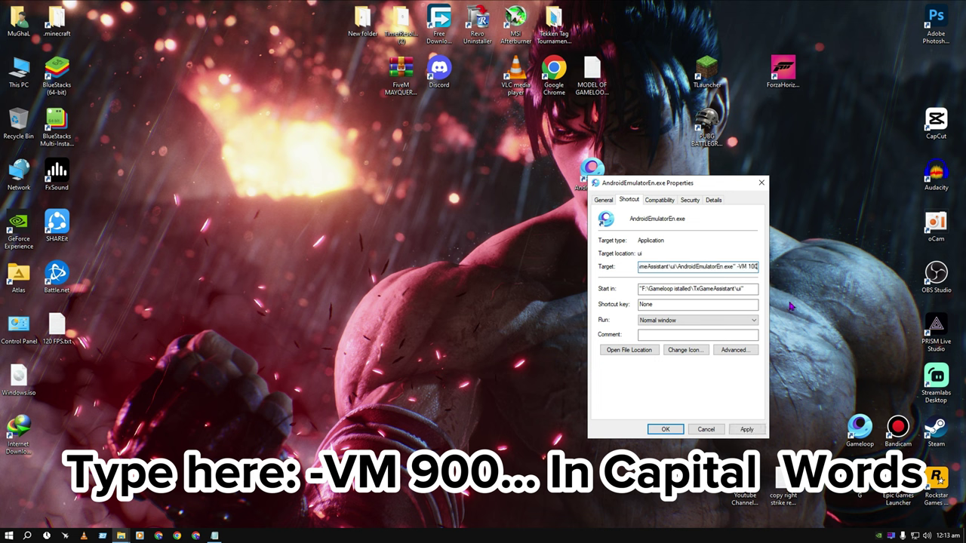
click(757, 428)
click(215, 535)
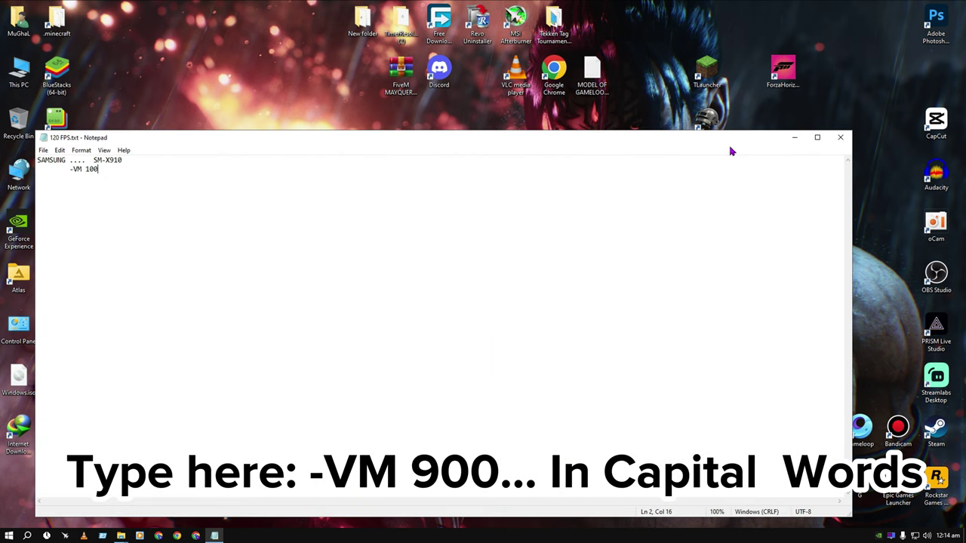
click(840, 139)
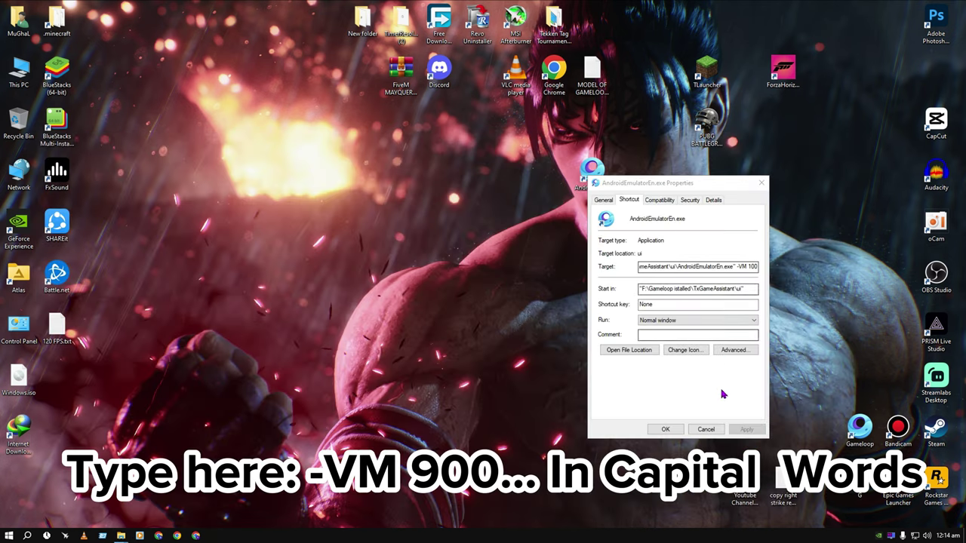
click(666, 428)
Launch the emulator from the new desktop shortcut and start PUBG MOBILE, declining the restart to 240 DPI
right_click(556, 243)
click(592, 181)
double_click(592, 185)
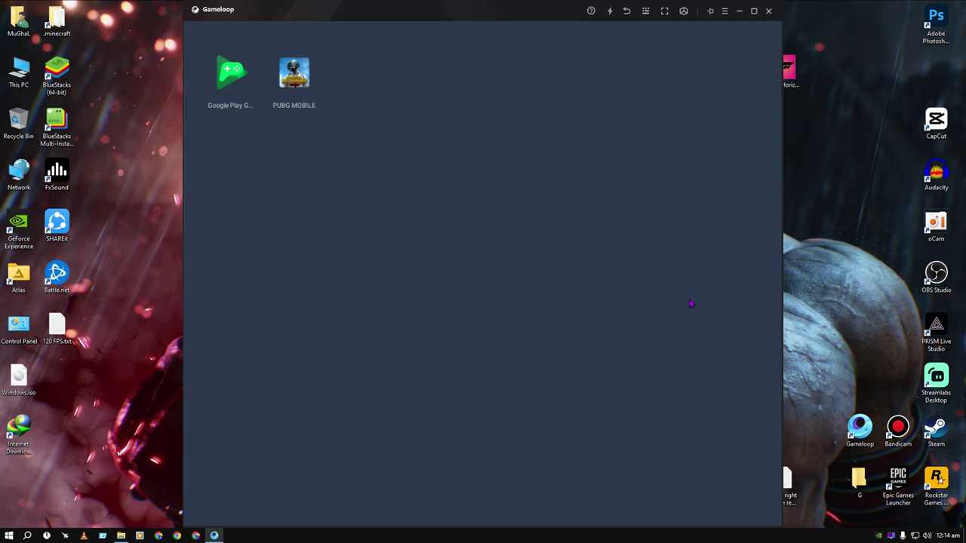
click(301, 87)
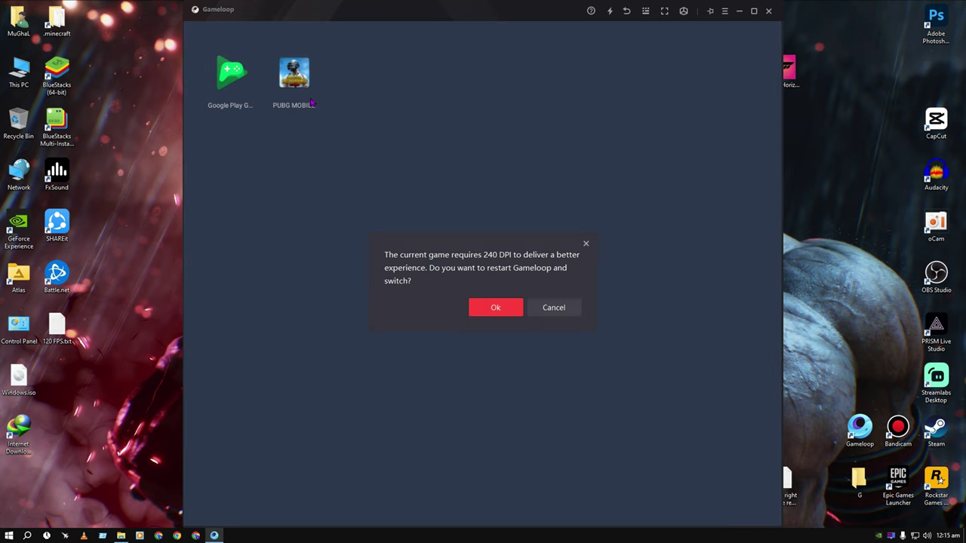
click(552, 309)
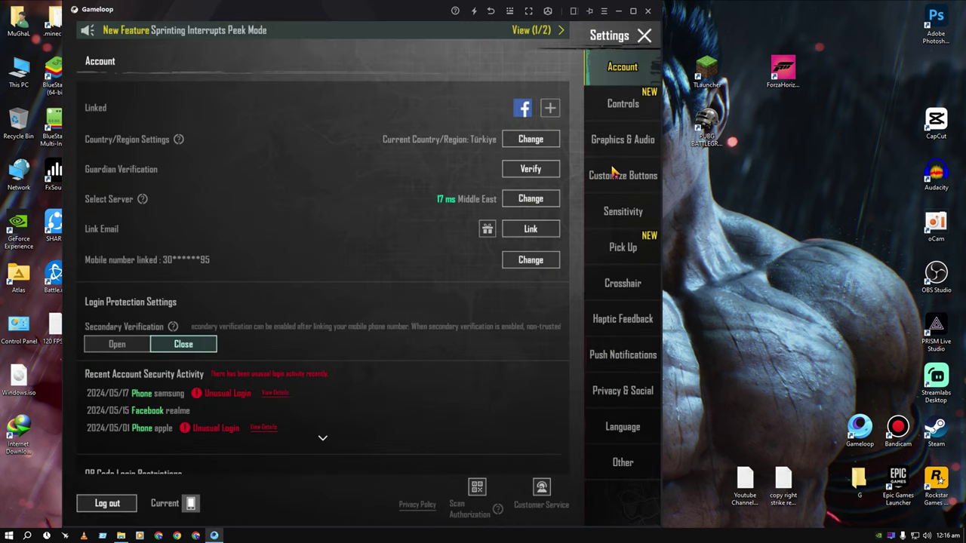
Enable and apply Frame Rate Detailed Adjustment at 120 in the game's Graphics & Audio settings, then return to the lobby
click(620, 145)
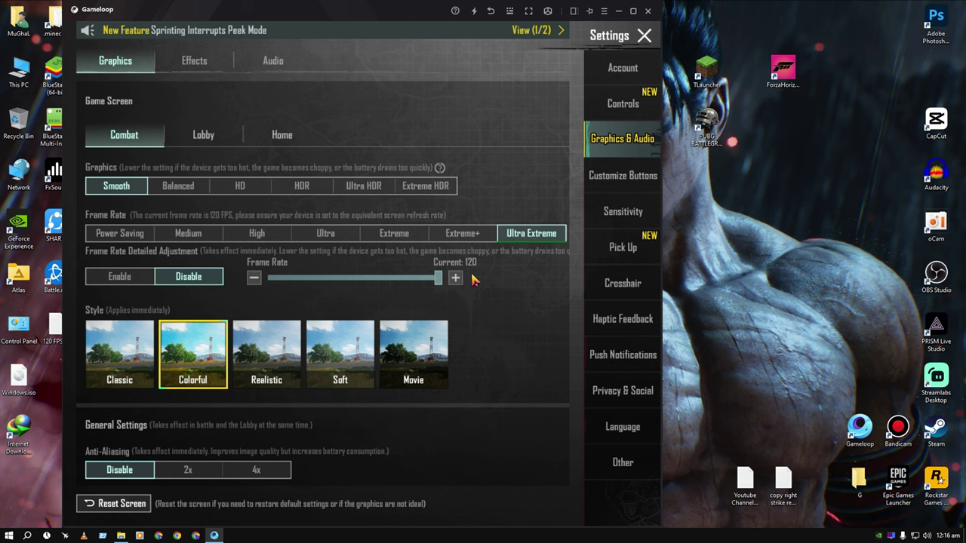
drag(441, 279, 493, 268)
click(120, 276)
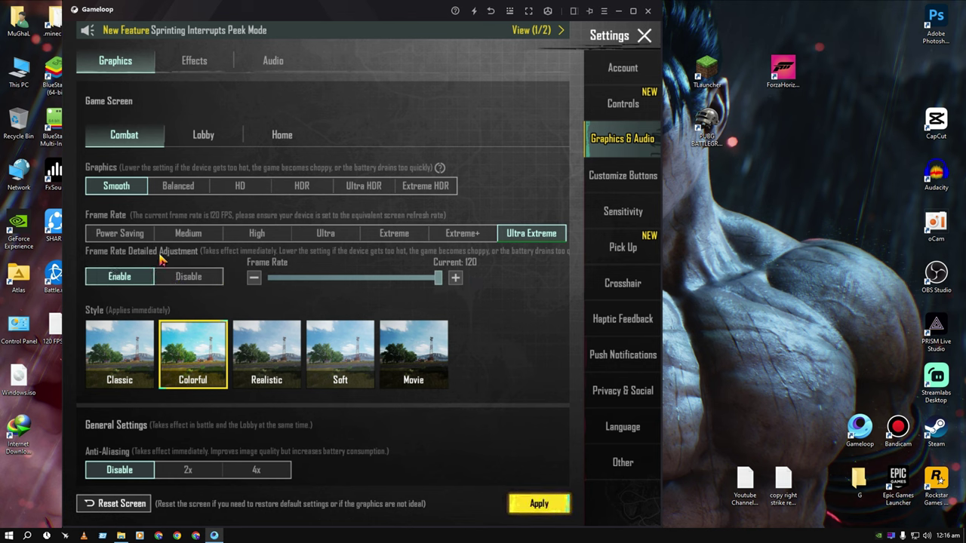
click(535, 504)
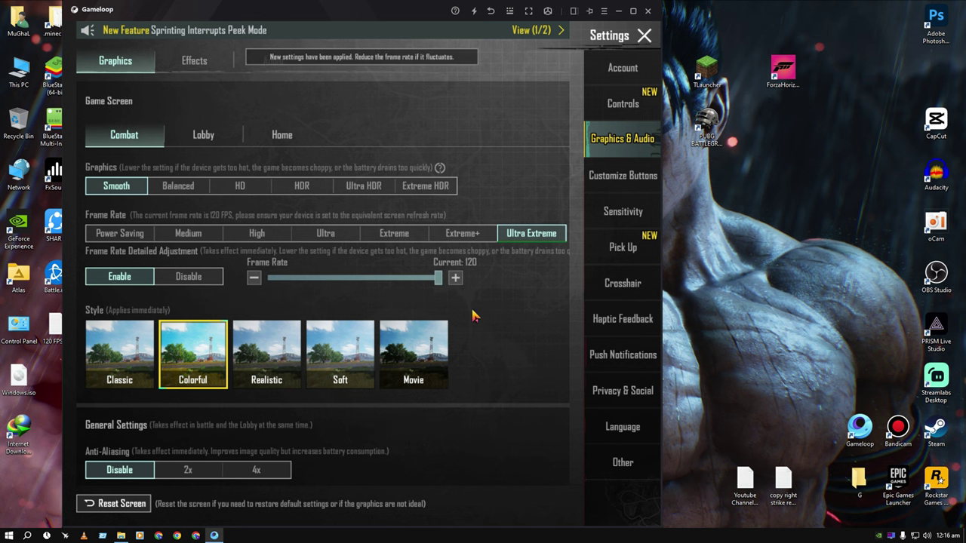
drag(392, 276, 496, 297)
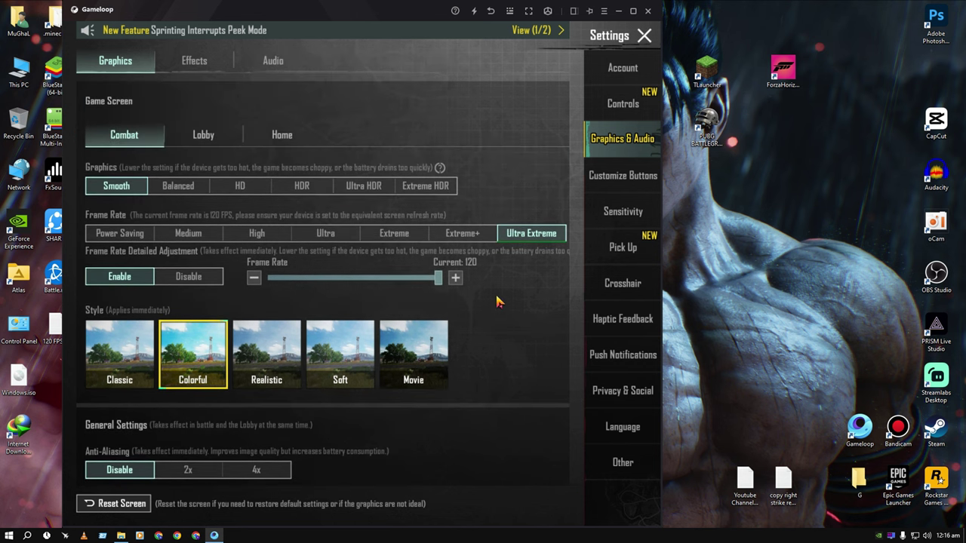
click(644, 38)
click(441, 155)
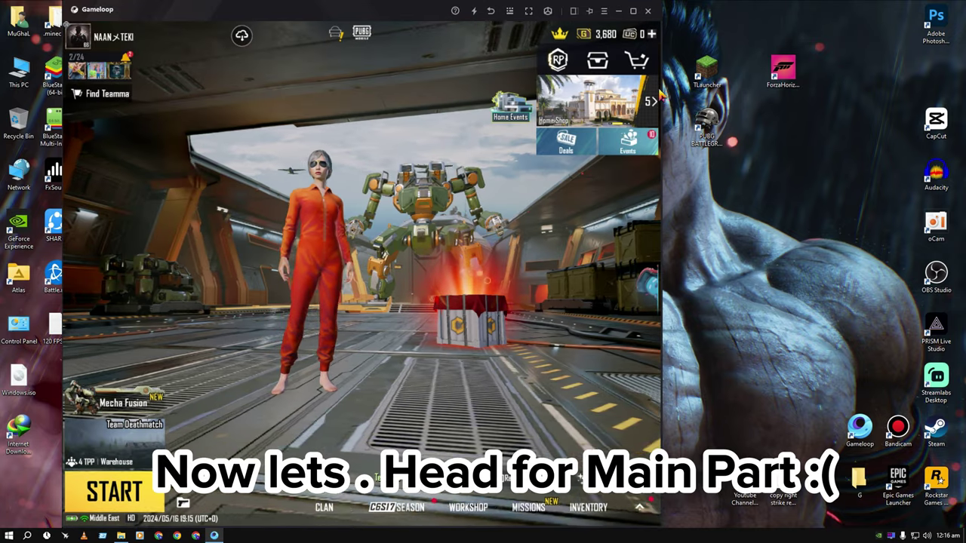
Open the Gameloop emulator settings and show the custom mobile phone model options
click(604, 13)
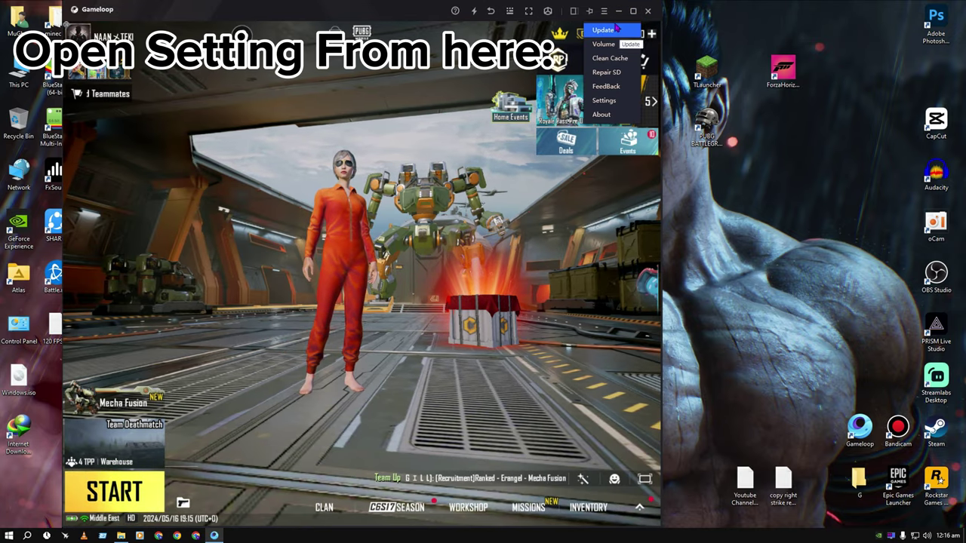
click(603, 100)
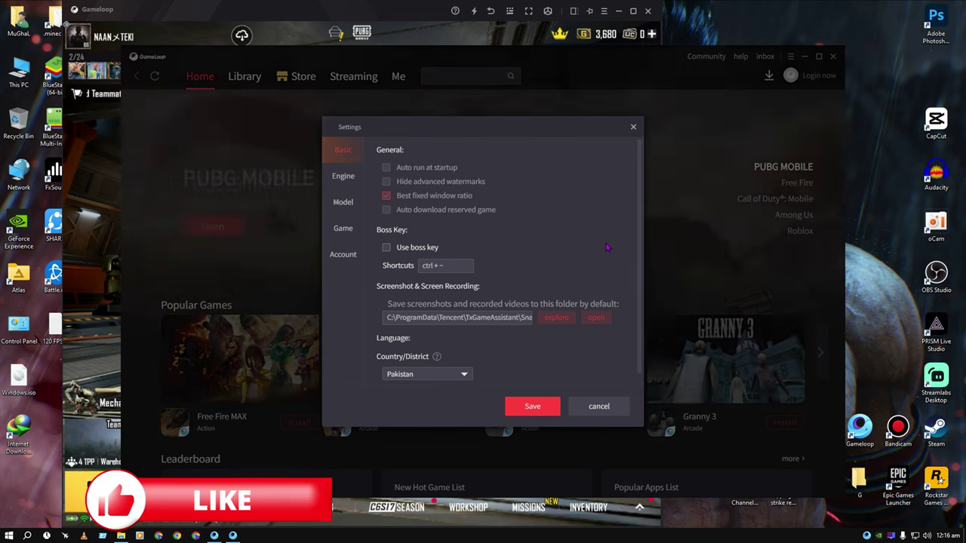
click(344, 204)
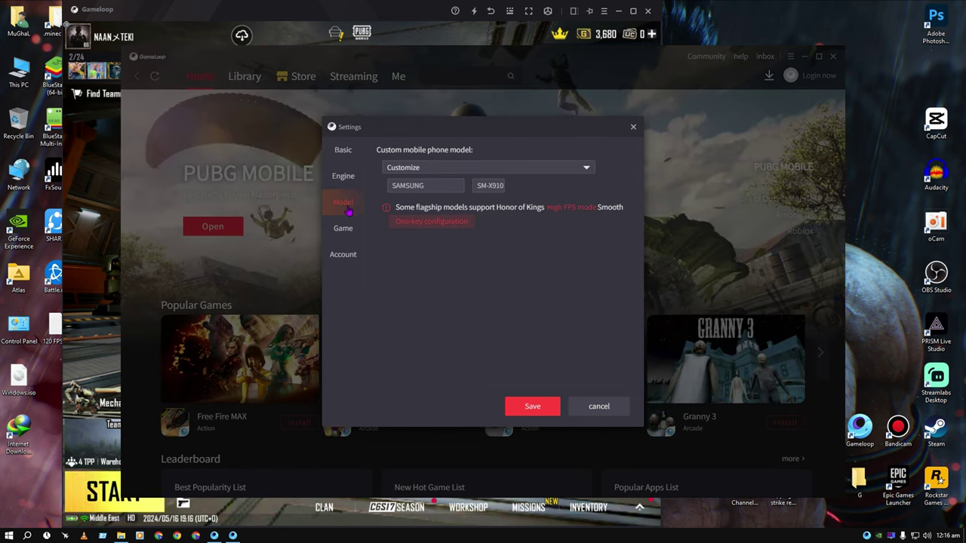
click(426, 168)
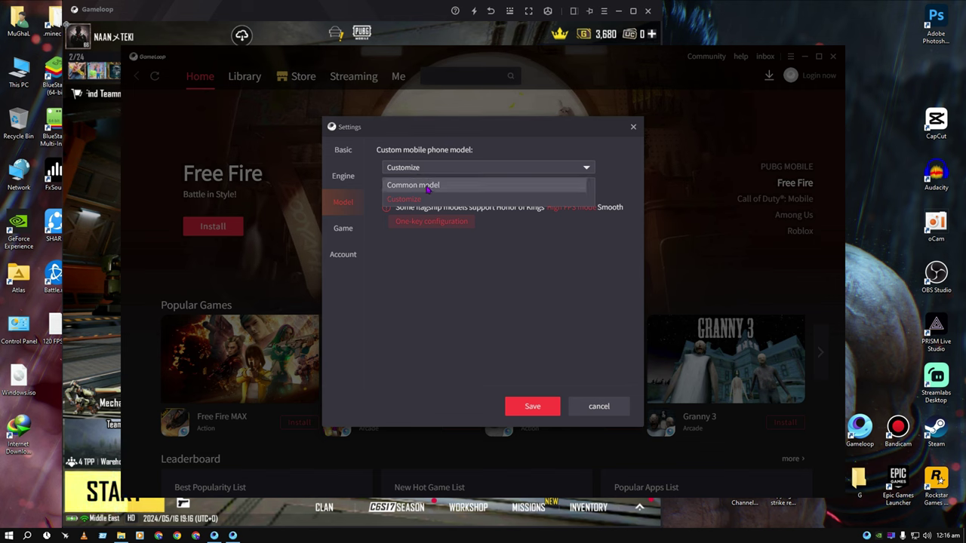
click(426, 189)
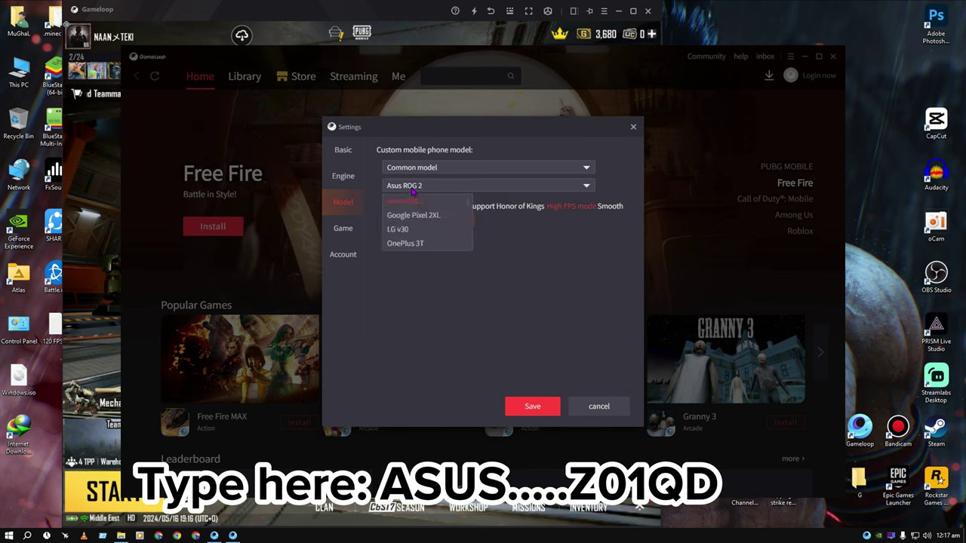
click(386, 187)
click(386, 188)
click(467, 167)
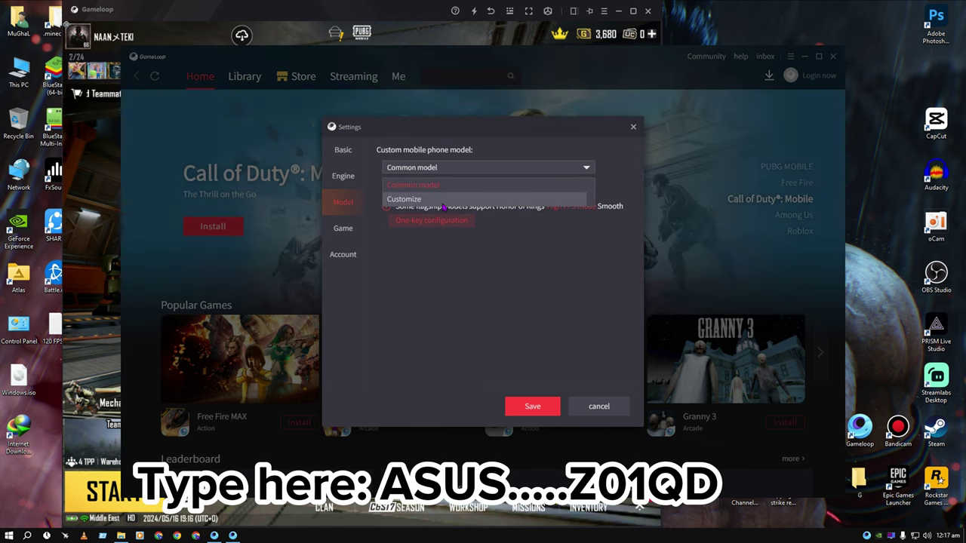
click(422, 194)
Set the custom phone model to brand ASUS and model Z01QD using the text in MODEL OF GAMELOOP.txt, and save the settings
drag(252, 288, 268, 288)
key(ctrl+c)
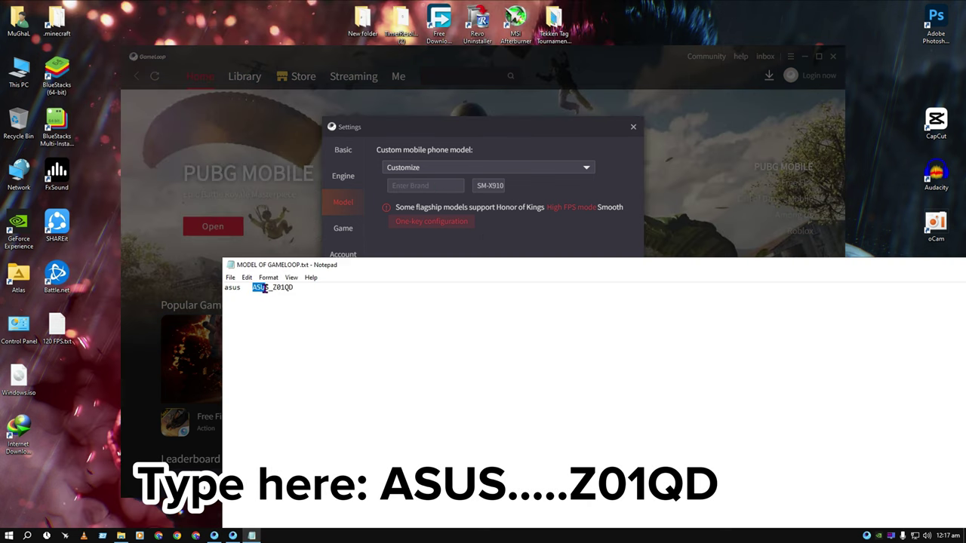
click(425, 189)
key(ctrl+v)
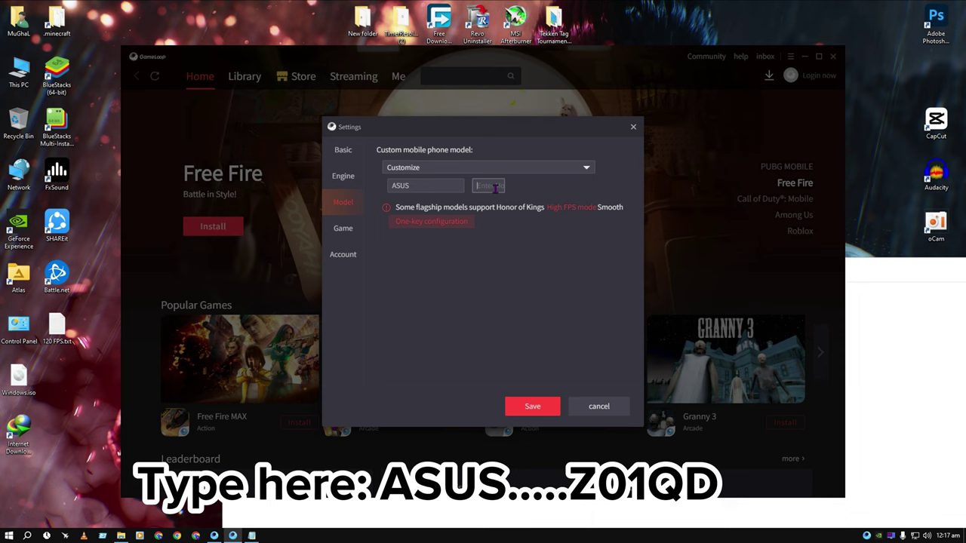
click(433, 516)
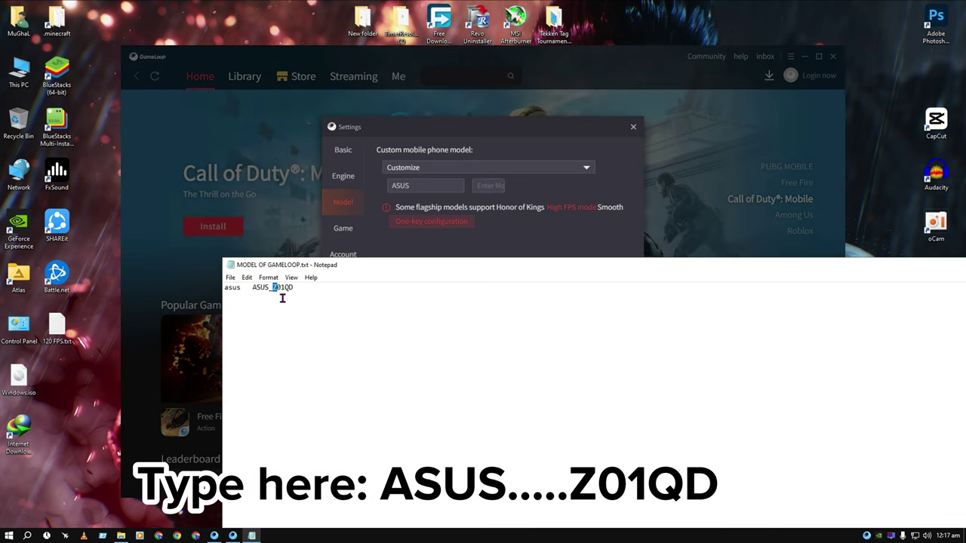
click(488, 185)
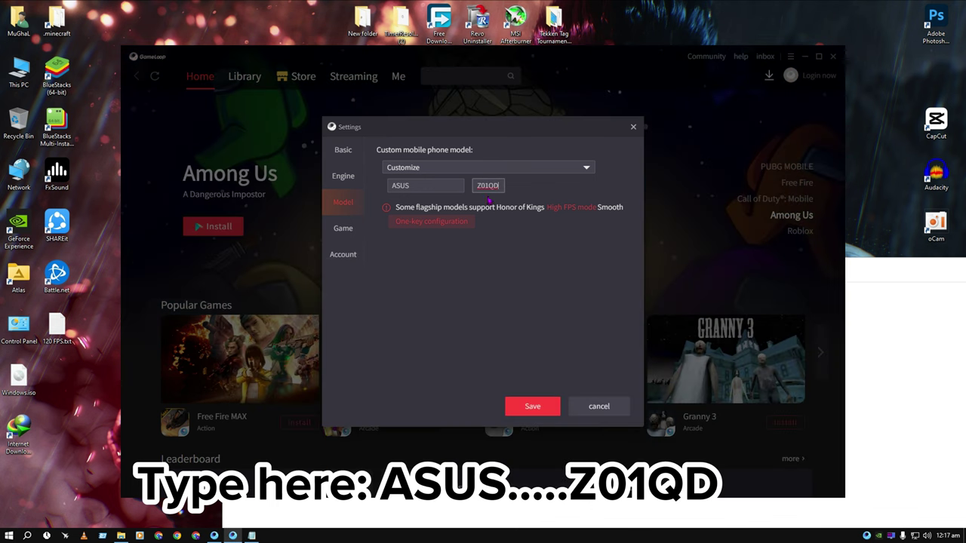
click(533, 406)
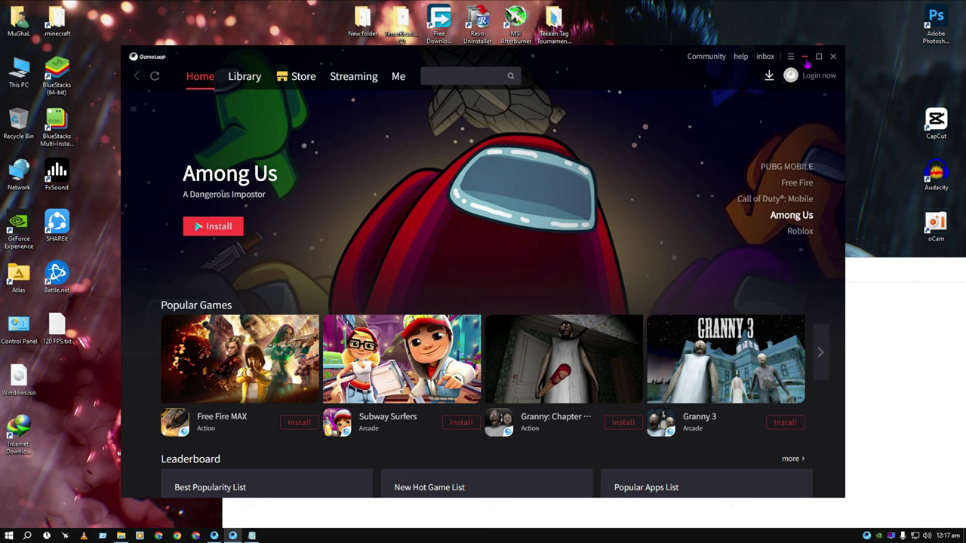
Minimize the GameLoop store window and close the MODEL OF GAMELOOP.txt notes
click(804, 57)
click(283, 290)
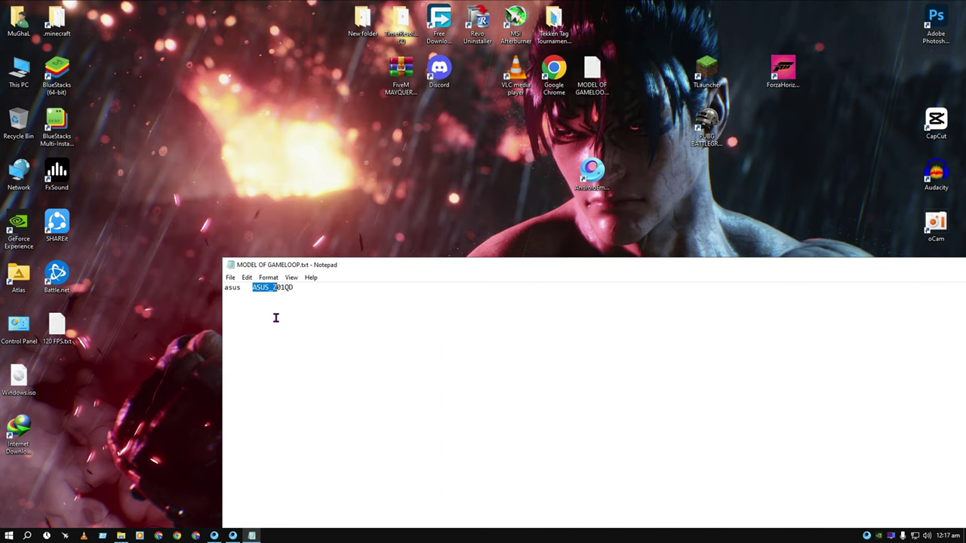
click(305, 320)
drag(360, 264, 225, 105)
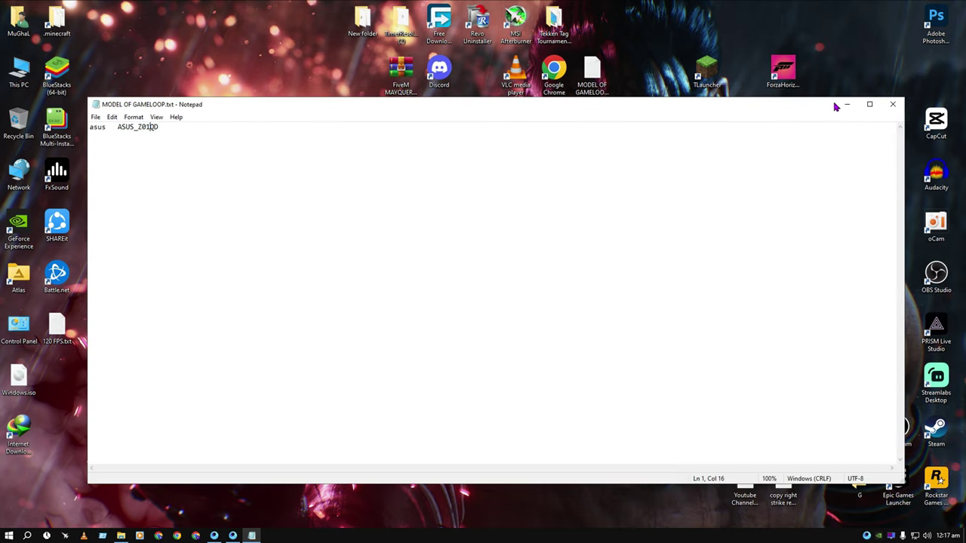
click(892, 107)
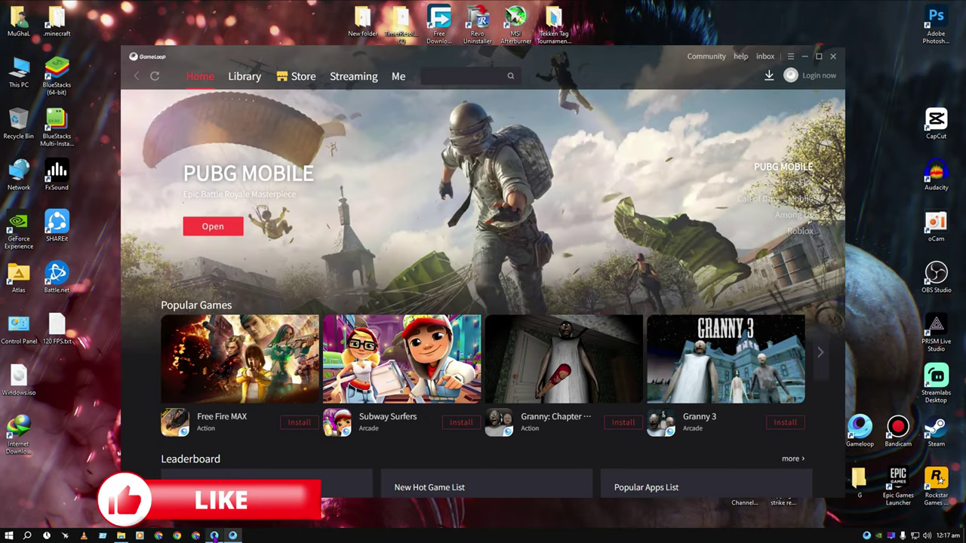
Exit the running PUBG MOBILE emulator window, confirming the exit, and close the GameLoop store window
click(216, 537)
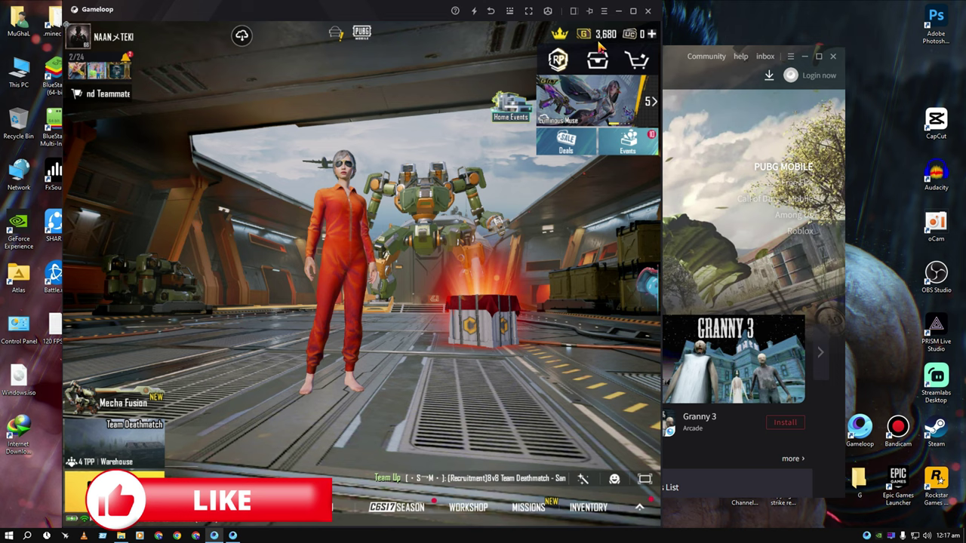
click(649, 12)
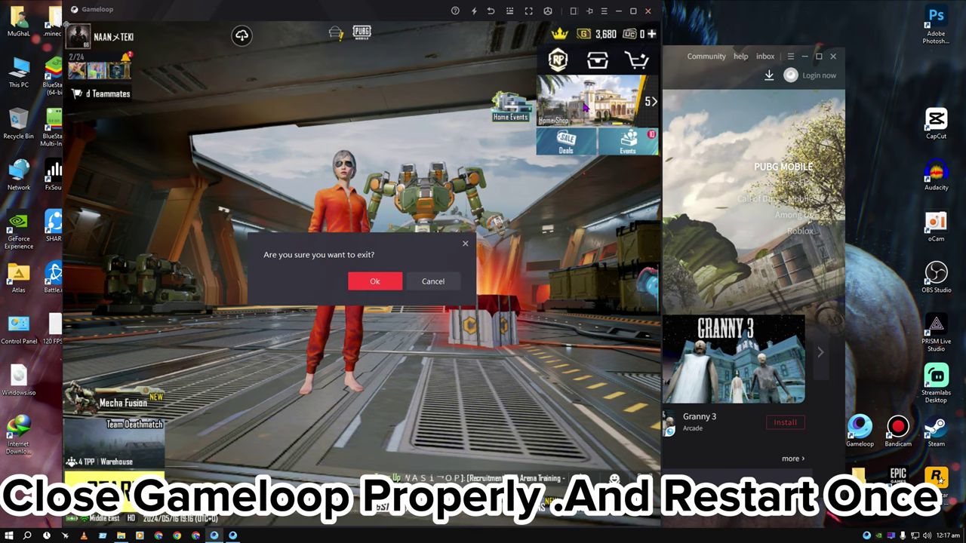
click(394, 281)
click(833, 57)
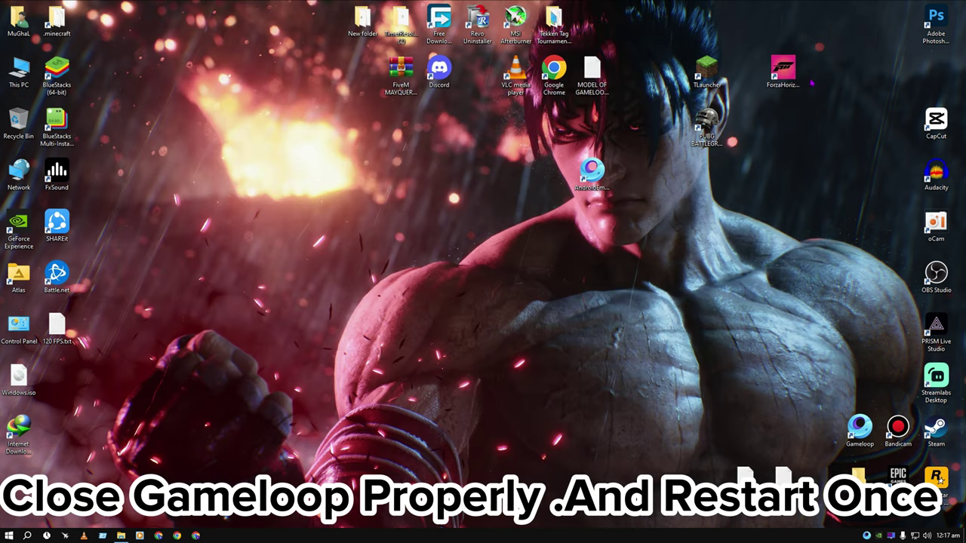
Quit the GameLoop process still running in the background and refresh the desktop
right_click(668, 194)
click(682, 224)
right_click(867, 536)
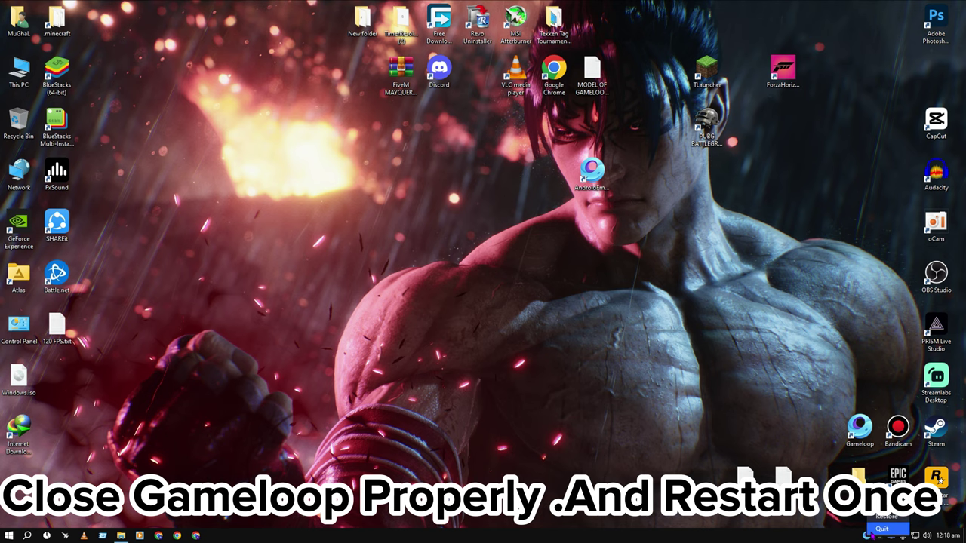
click(879, 528)
right_click(535, 307)
click(555, 337)
right_click(410, 246)
click(438, 277)
Launch PUBG MOBILE through the modified Android emulator shortcut on the desktop and close the Auxiliary Screen
double_click(593, 175)
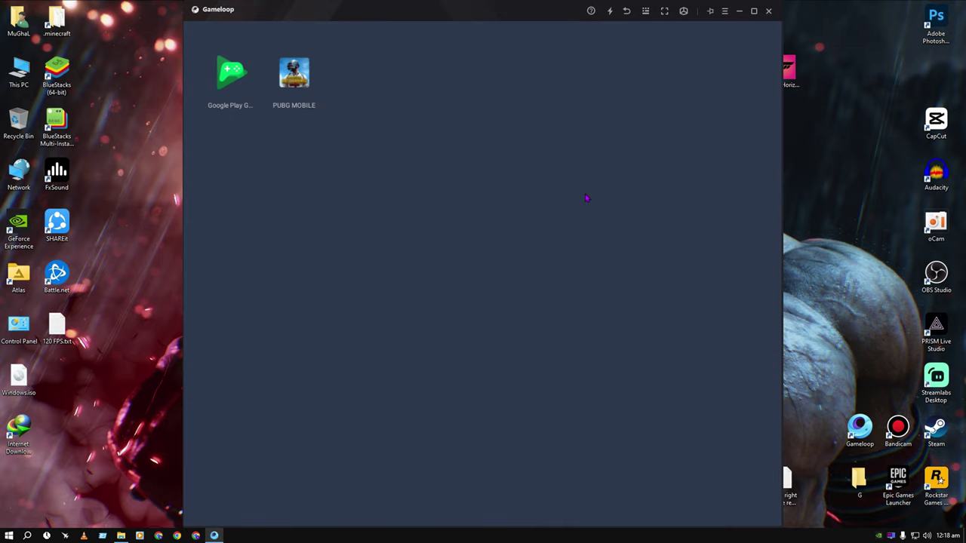
click(311, 101)
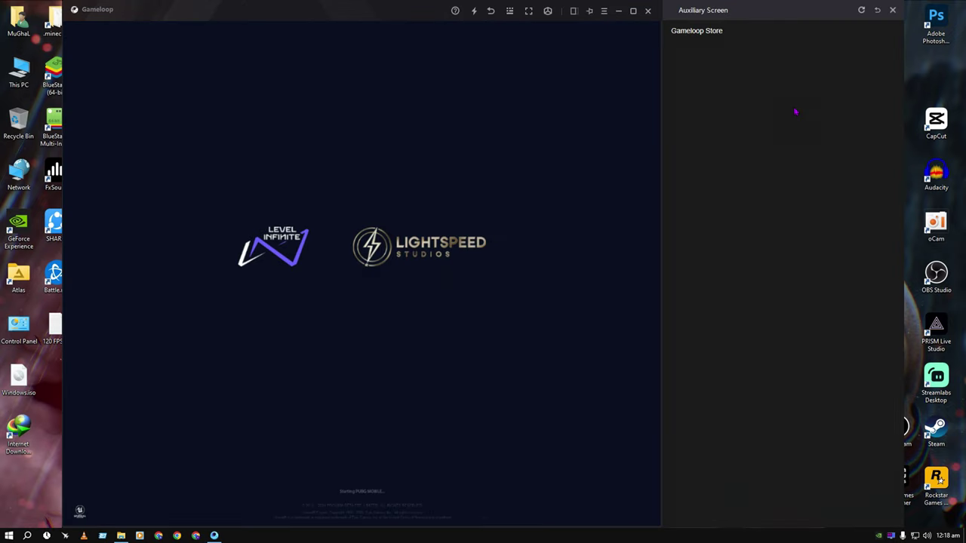
click(892, 12)
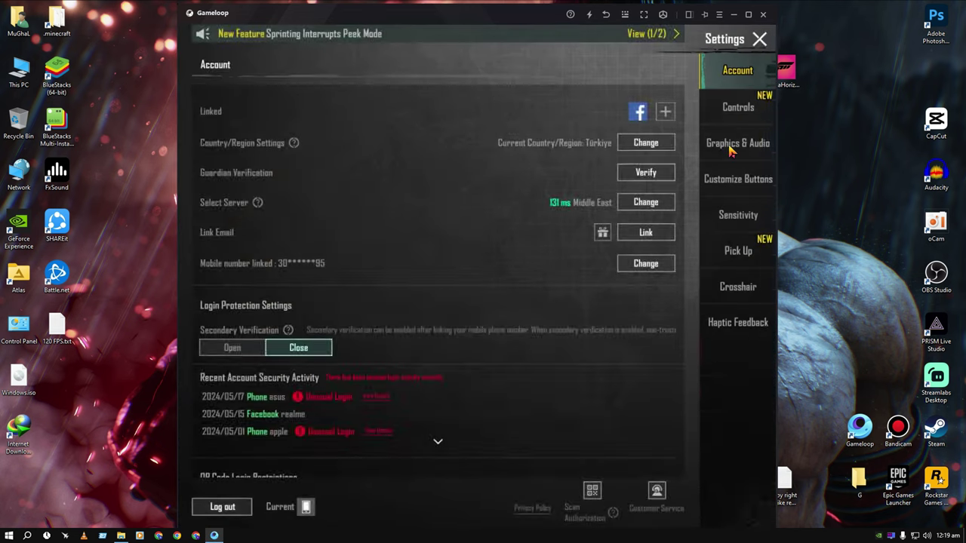
Review the game's Graphics & Audio settings without changing them, and return to the lobby
click(730, 145)
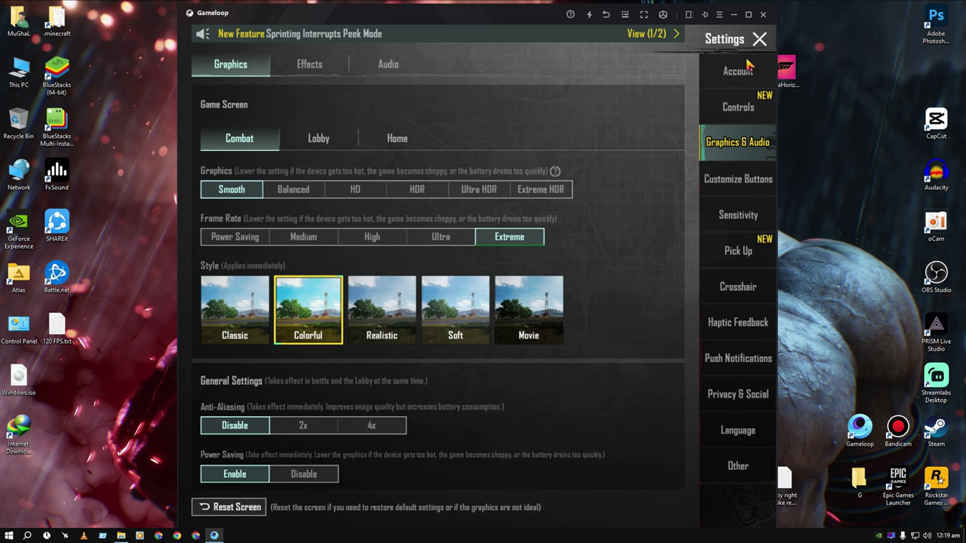
click(759, 39)
Turn on the emulator's FPS display and check the frame rate in the match mode selection and the lobby
click(663, 14)
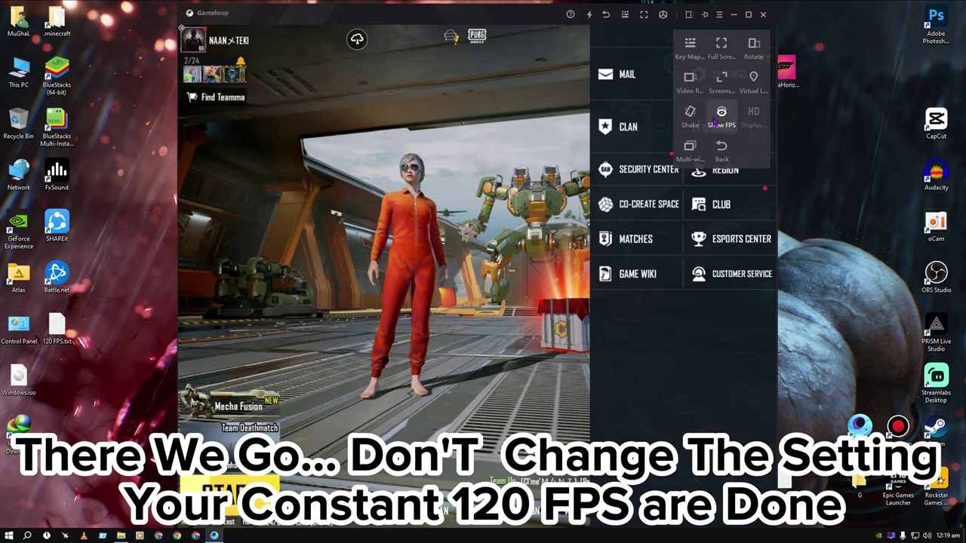
click(715, 122)
click(483, 249)
click(249, 427)
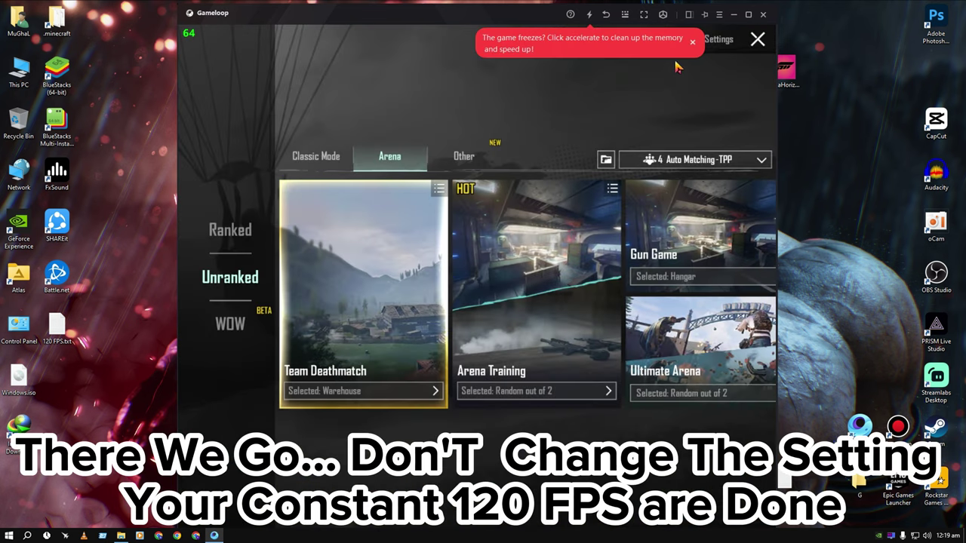
click(693, 43)
click(617, 135)
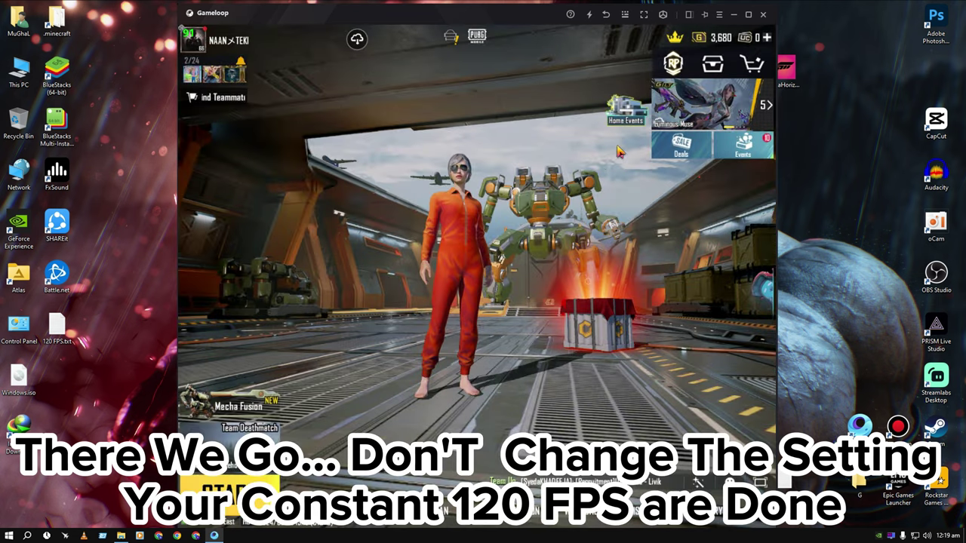